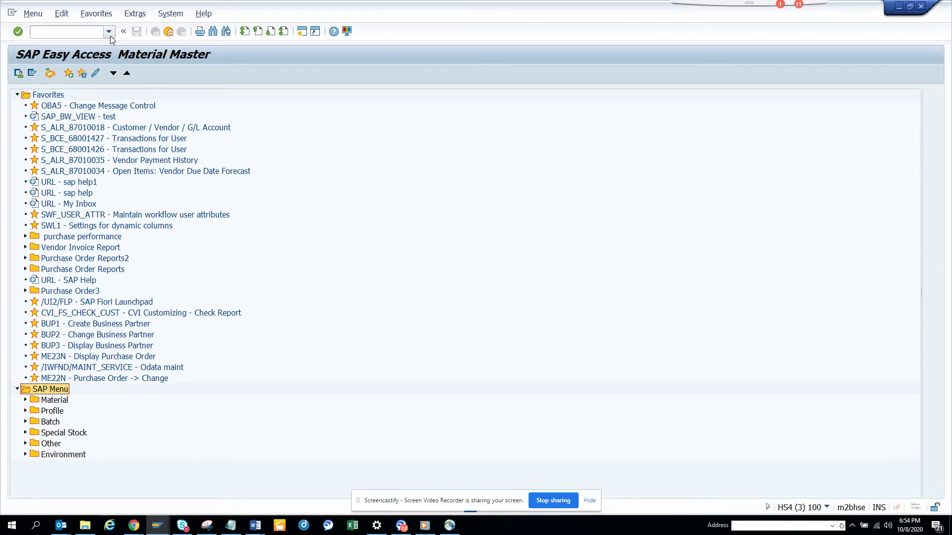
- Run transaction MM00 from the command field history to load the Material Master menu
{"action": "left_click", "coordinate": [109, 32]}
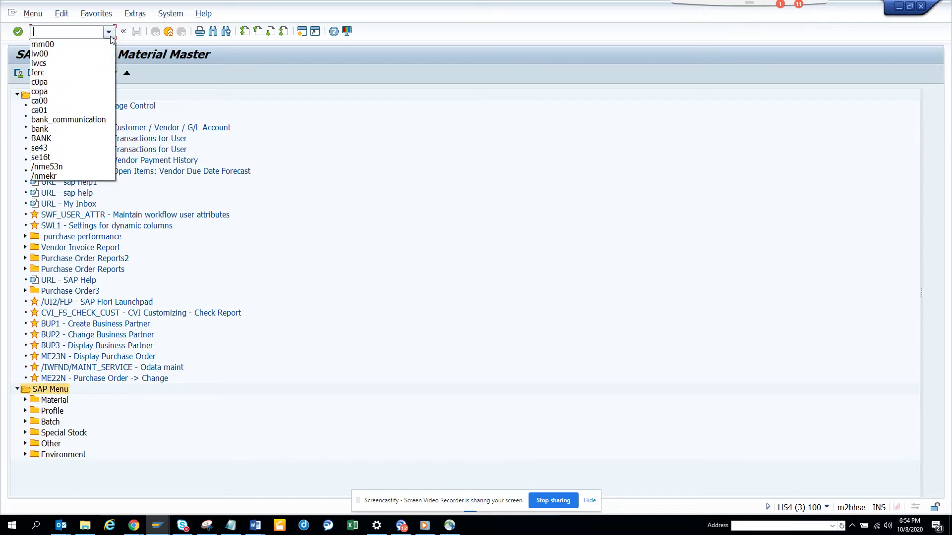
{"action": "left_click", "coordinate": [89, 42]}
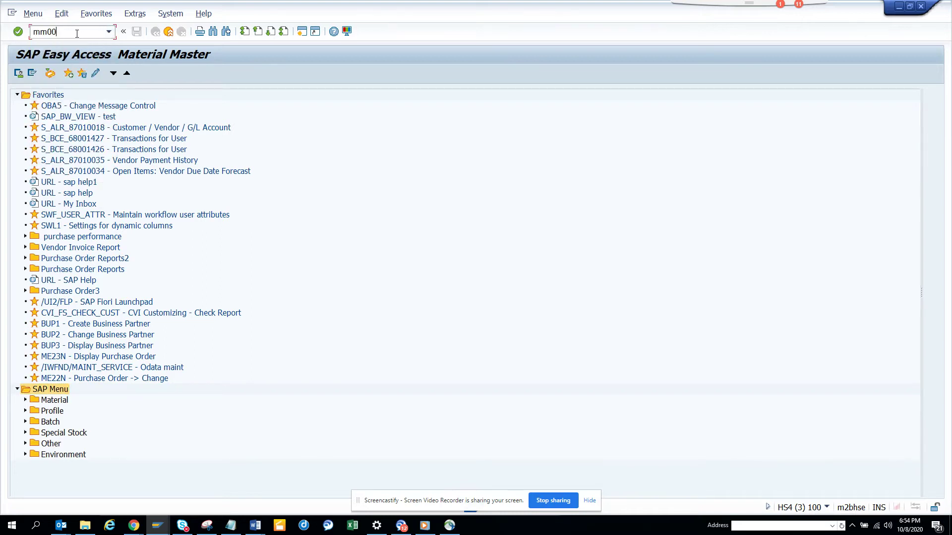
{"action": "left_click_drag", "start_coordinate": [79, 36], "coordinate": [3, 30]}
{"action": "key", "text": "Return"}
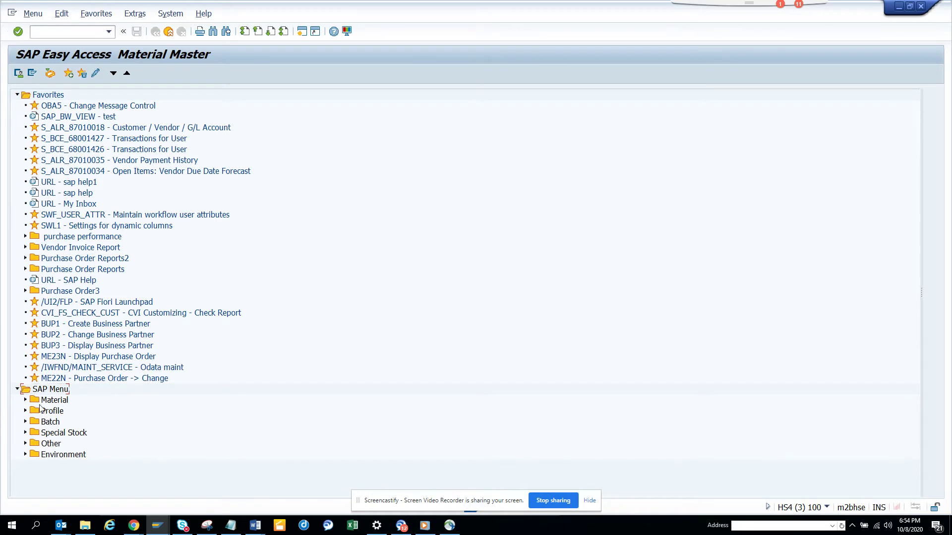
- Expand the Material folder, briefly expanding and collapsing Create (Special)
{"action": "left_click", "coordinate": [26, 402]}
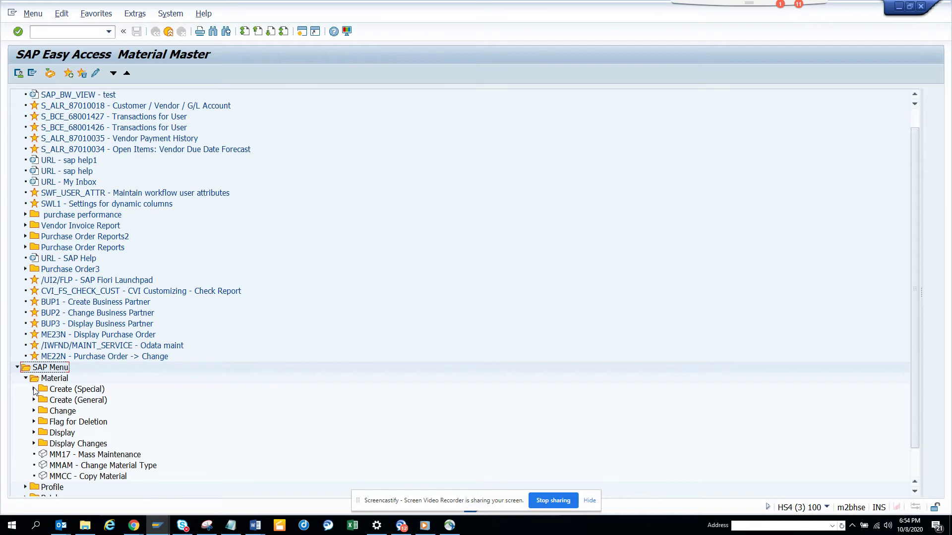
{"action": "left_click", "coordinate": [34, 390]}
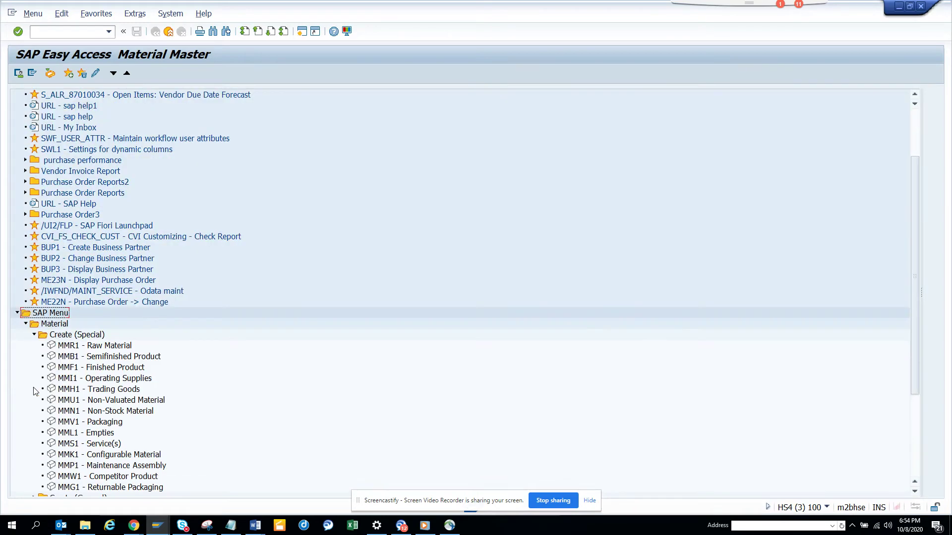
{"action": "left_click", "coordinate": [34, 336]}
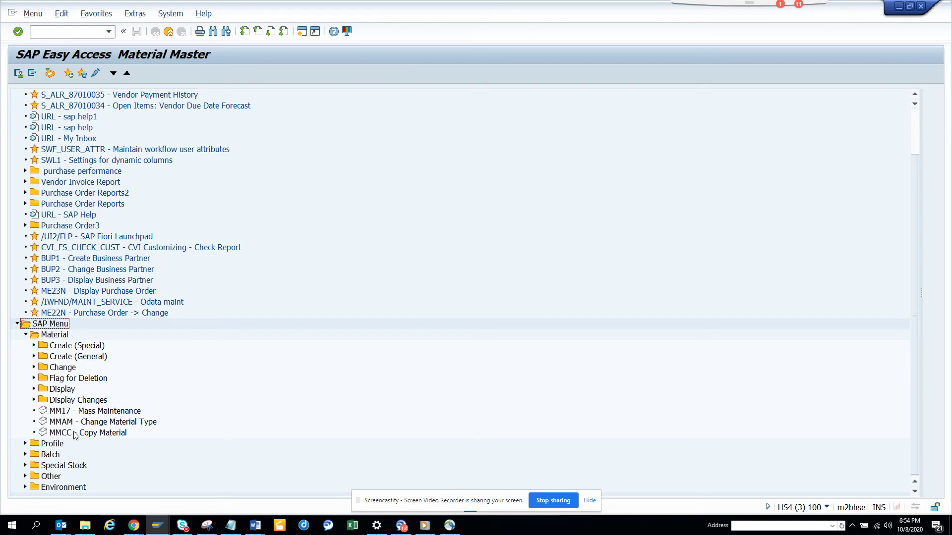
- Expand Material's Display folder to reveal MM03 and MM19
{"action": "left_click", "coordinate": [34, 389]}
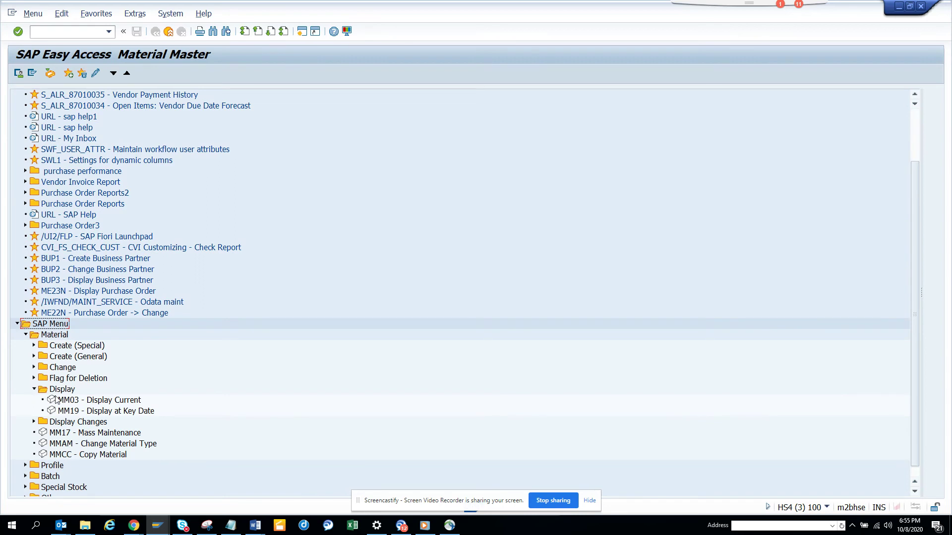